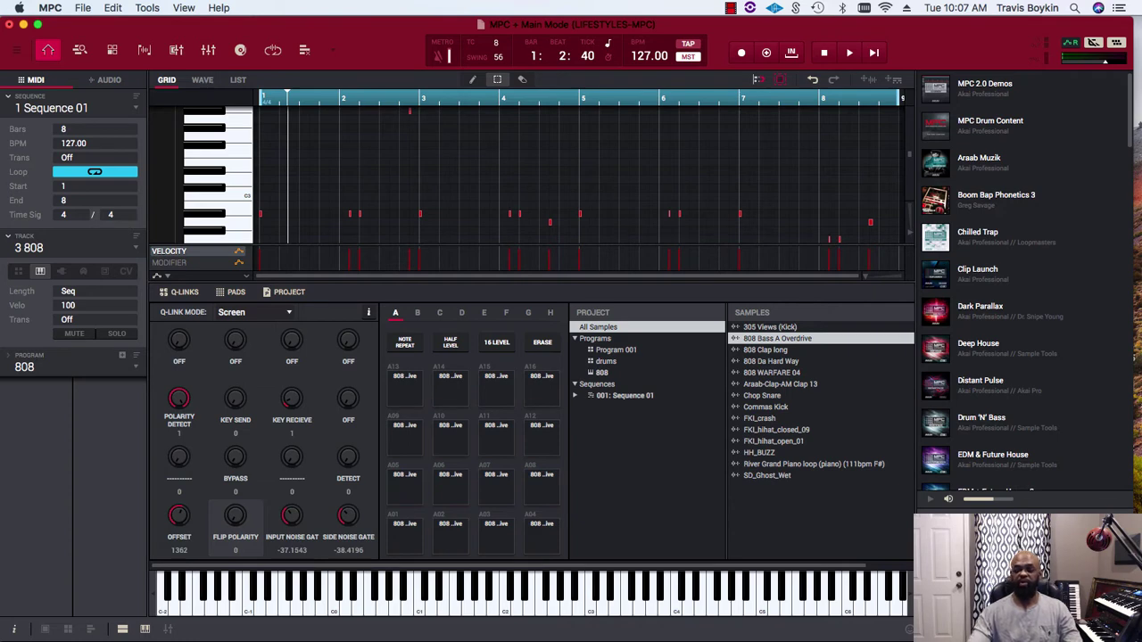
Play the sequence until the 808 Auto-Align offset reads 882, then stop at bar 8
key("space")
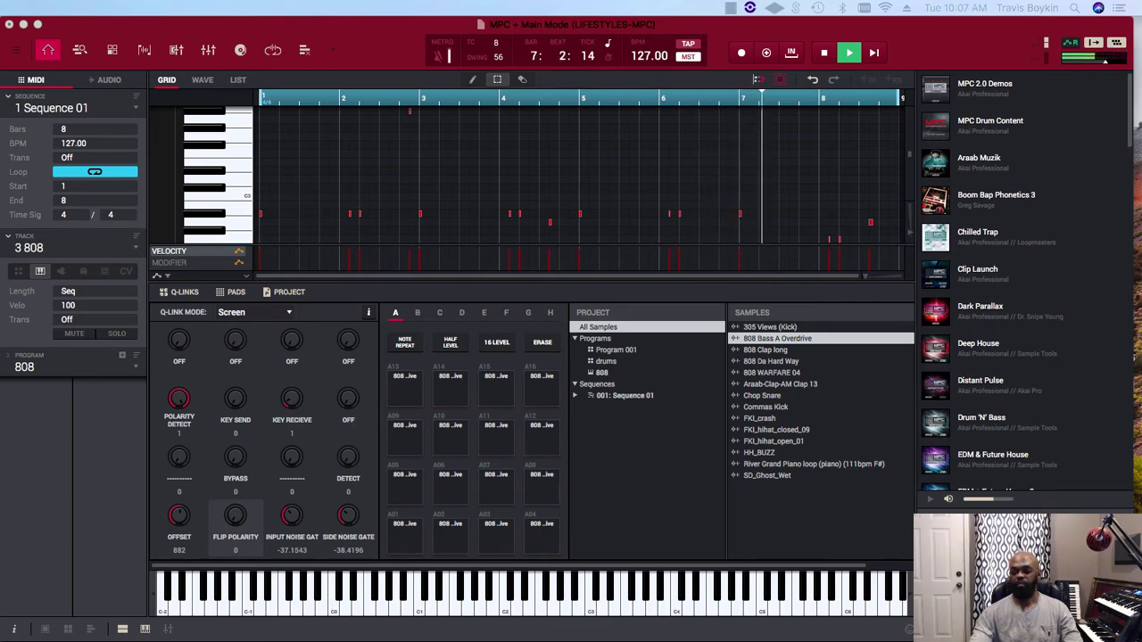
key("space")
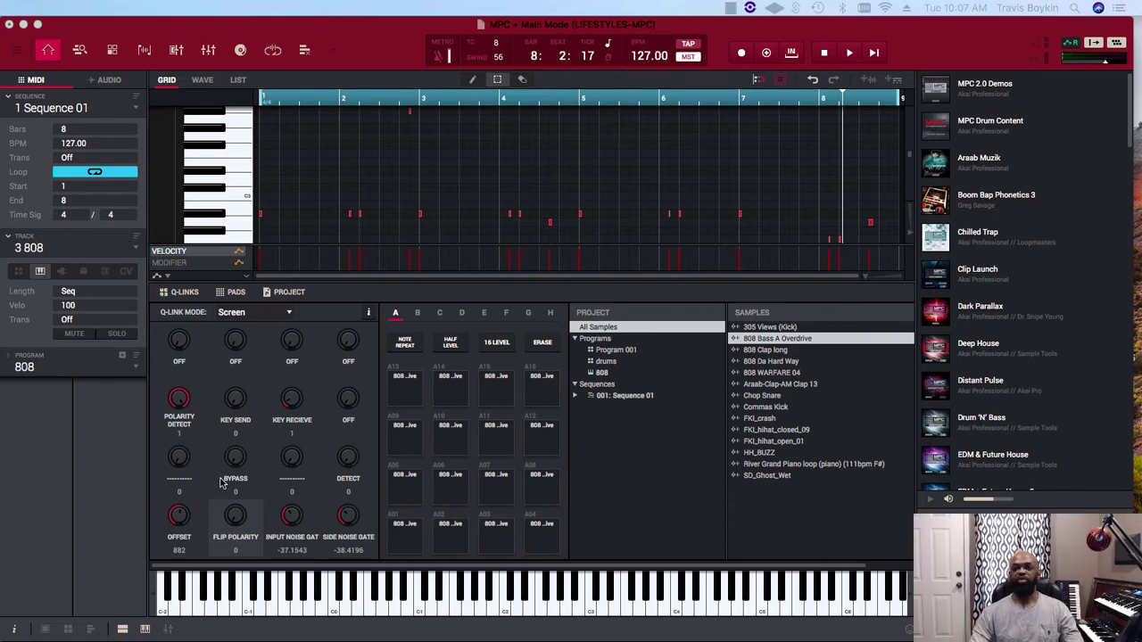
Switch to the 2 DRUMS track and open the A04 channel's Auto-Align window from the mixer
left_click(167, 630)
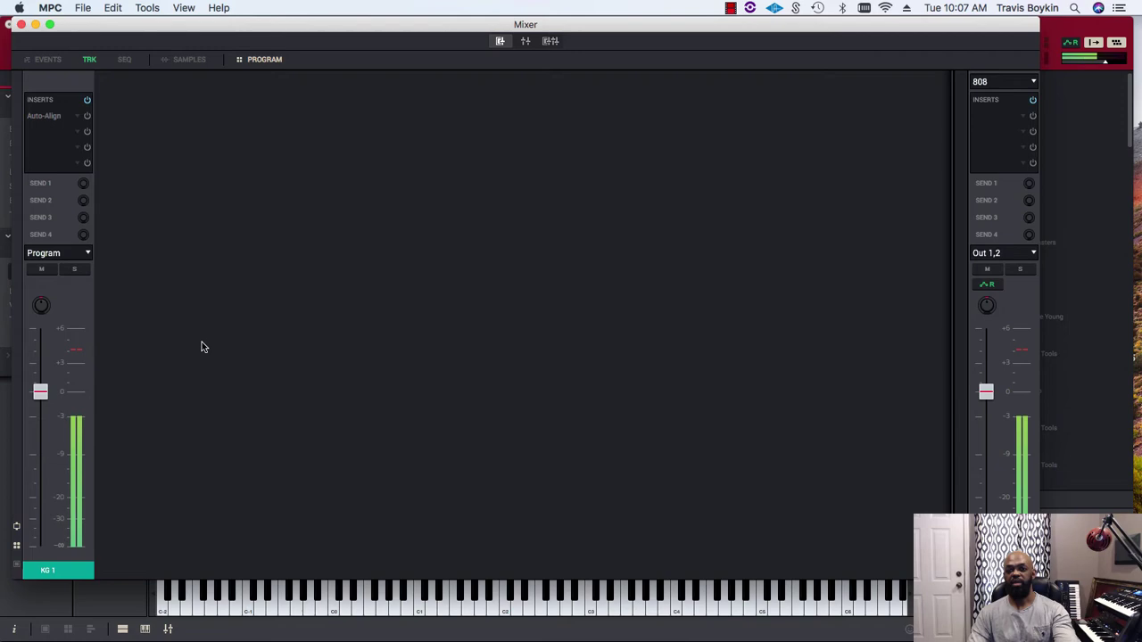
left_click(20, 25)
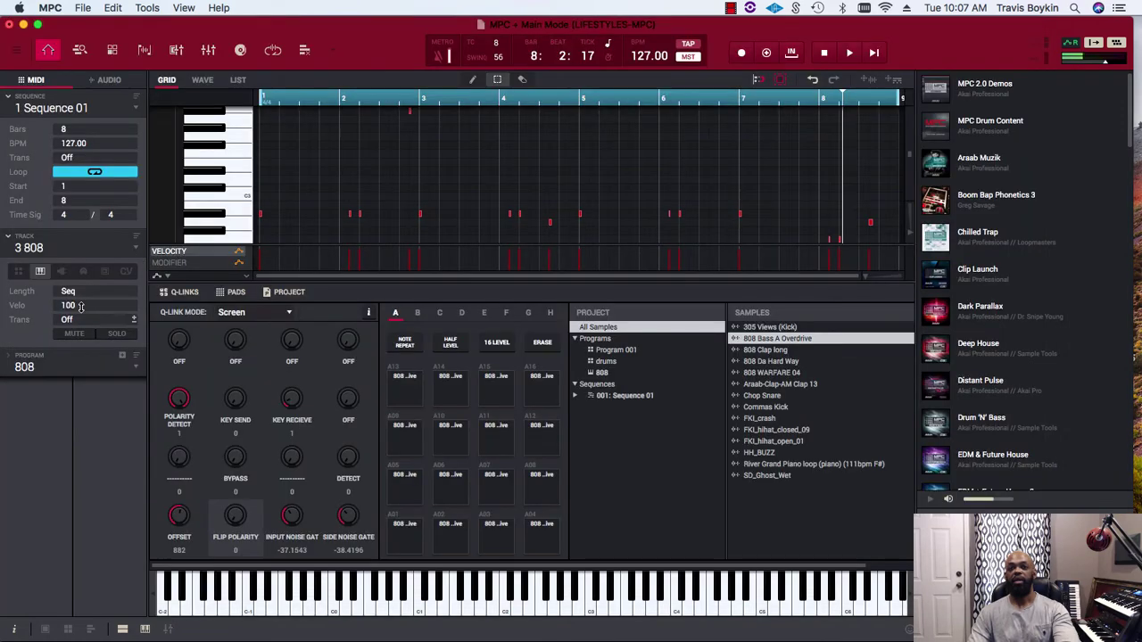
left_click(135, 248)
left_click(76, 281)
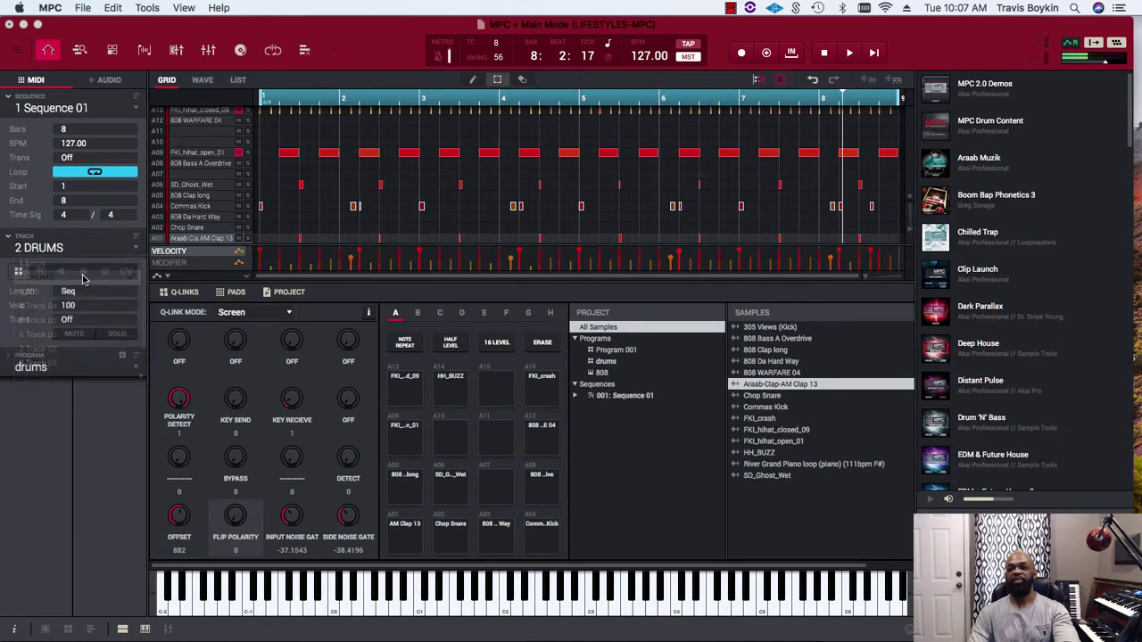
left_click(167, 629)
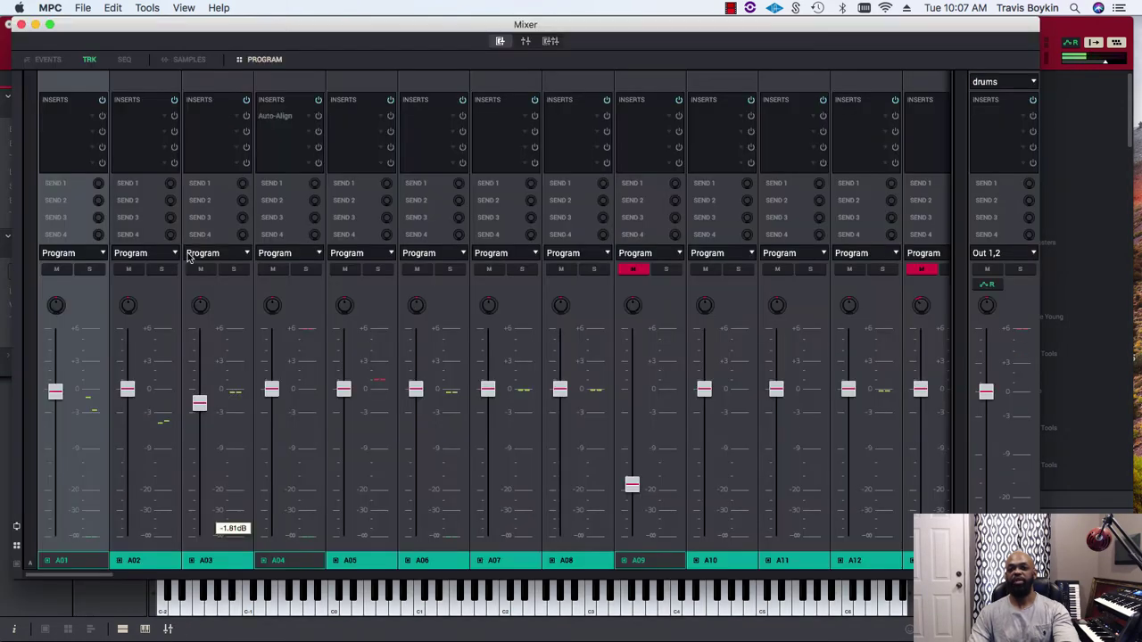
left_click(281, 121)
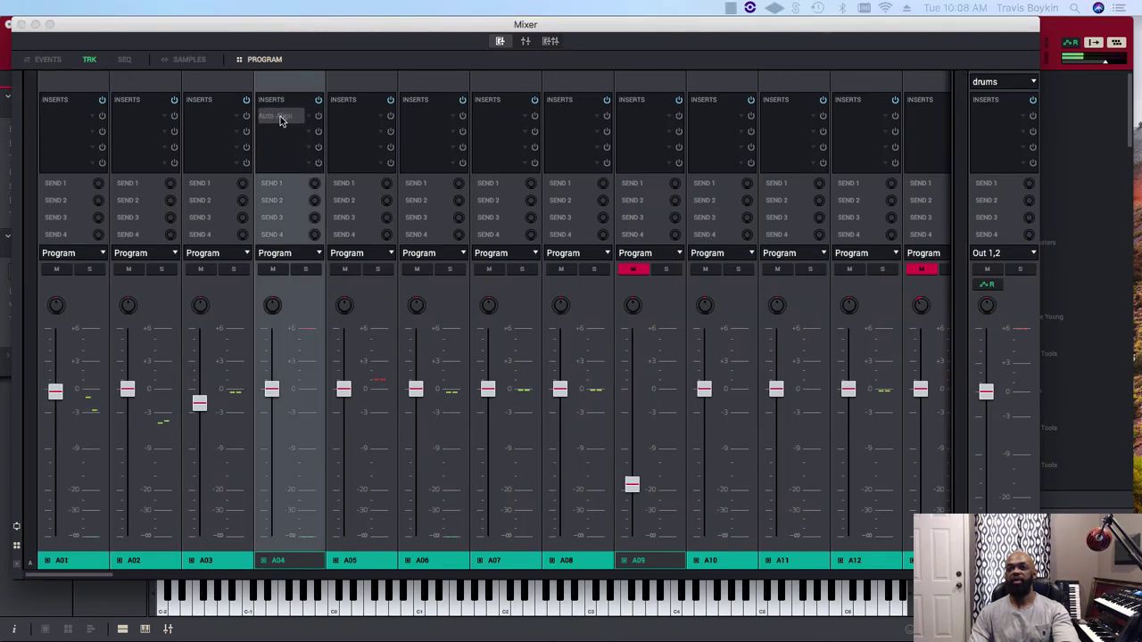
left_click_drag(78, 247, 105, 275)
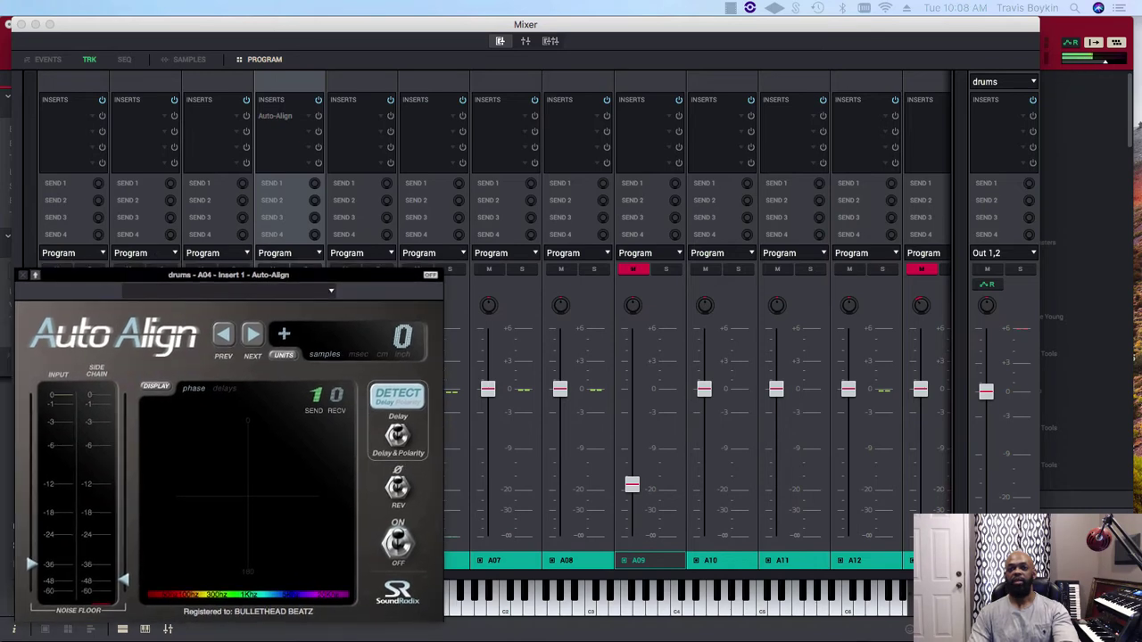
Turn on the A04 kick's Auto-Align, set SEND to channel 1, run DETECT, and close the mixer
left_click(431, 276)
left_click_drag(130, 278, 129, 271)
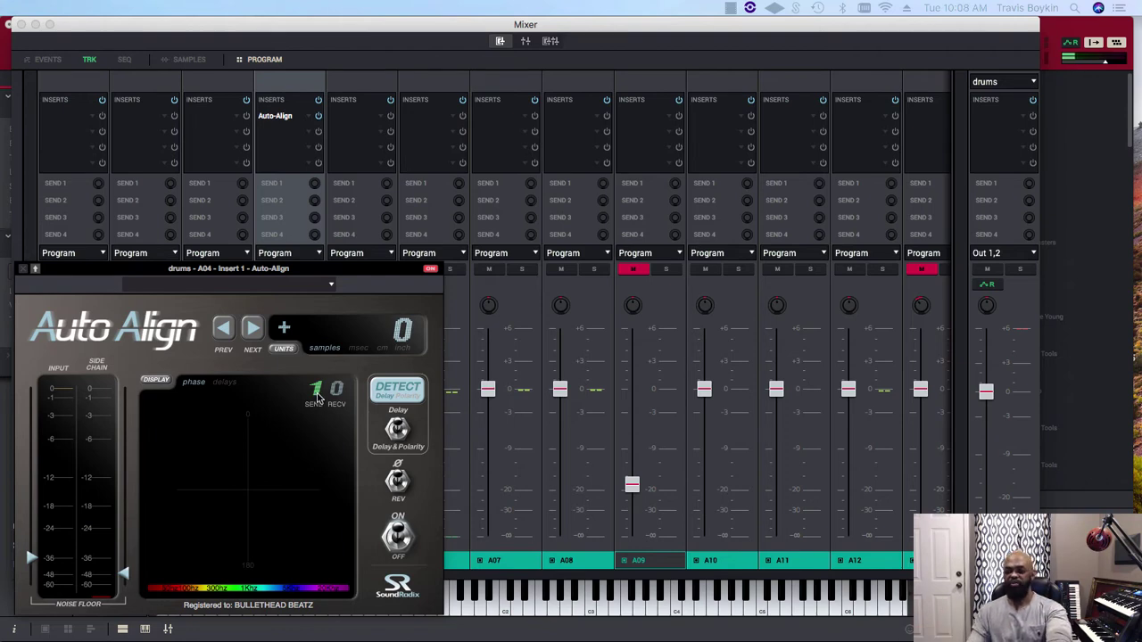
scroll(316, 394, "up", 4)
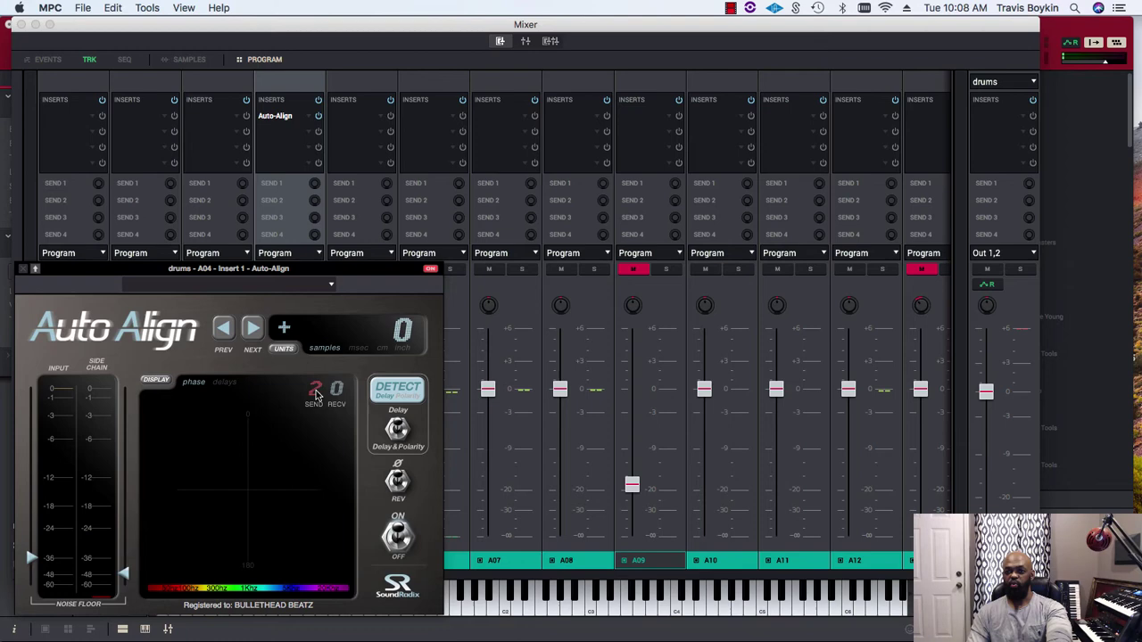
scroll(316, 394, "down", 5)
scroll(316, 395, "up", 4)
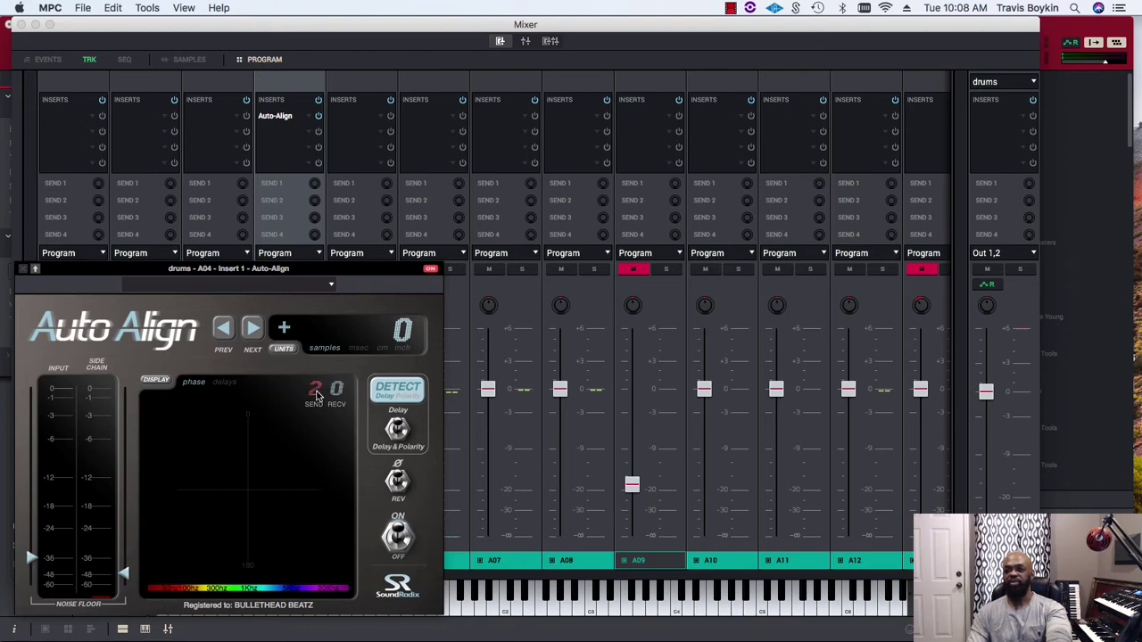
scroll(315, 394, "up", 2)
scroll(316, 394, "down", 6)
scroll(316, 394, "up", 1)
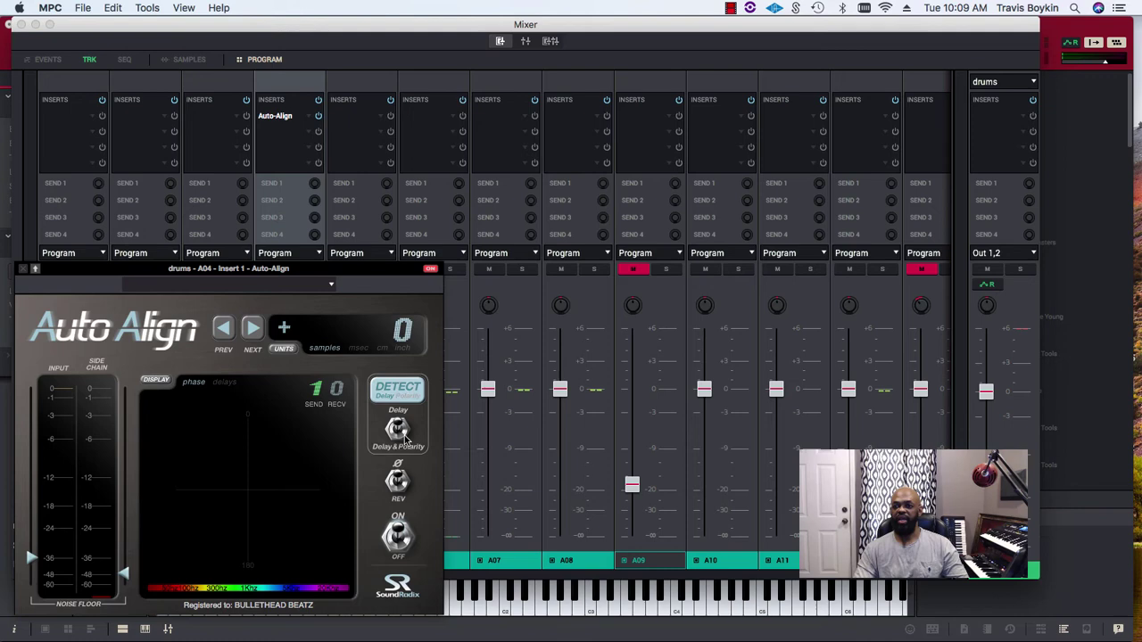
left_click(398, 391)
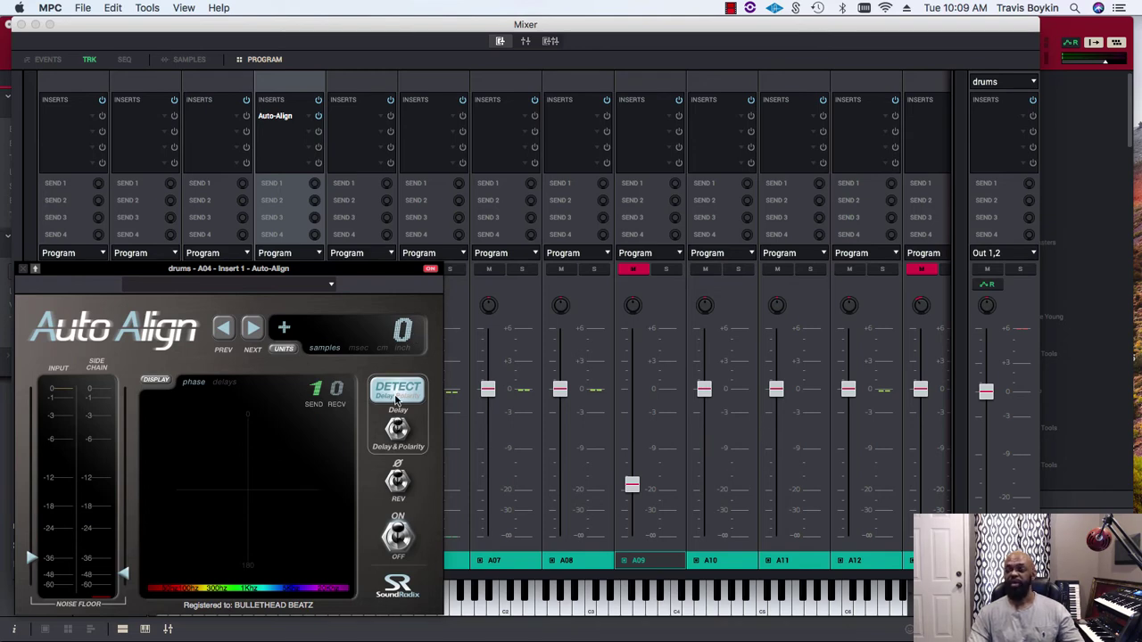
left_click(11, 24)
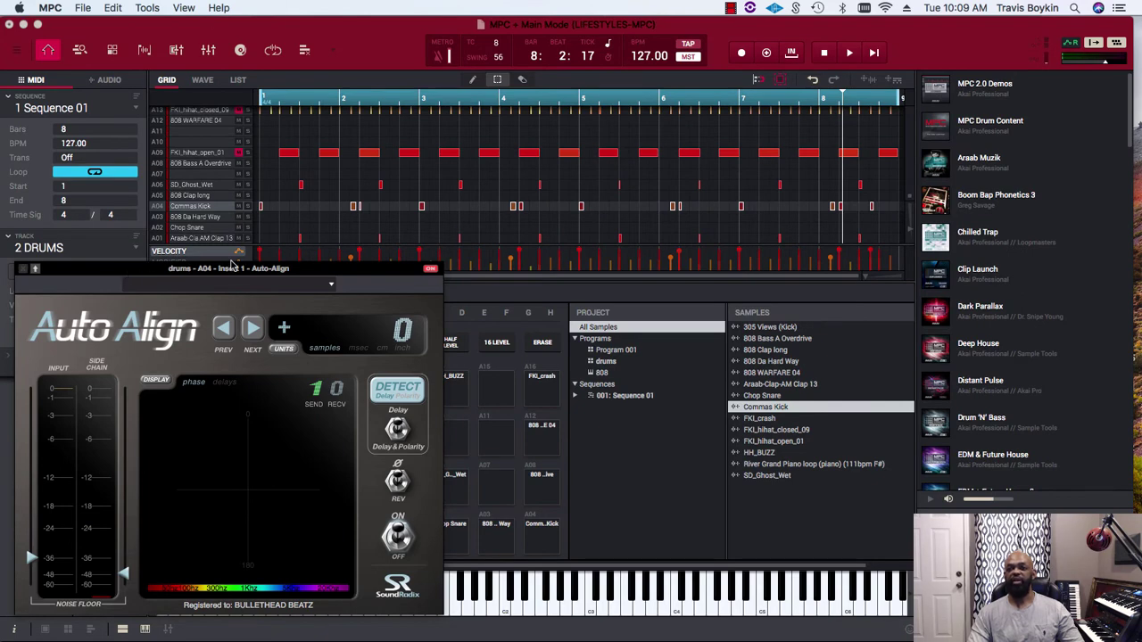
Move the drums plugin window aside and open the mixer for the 3 808 track
left_click_drag(227, 268, 475, 253)
left_click(135, 249)
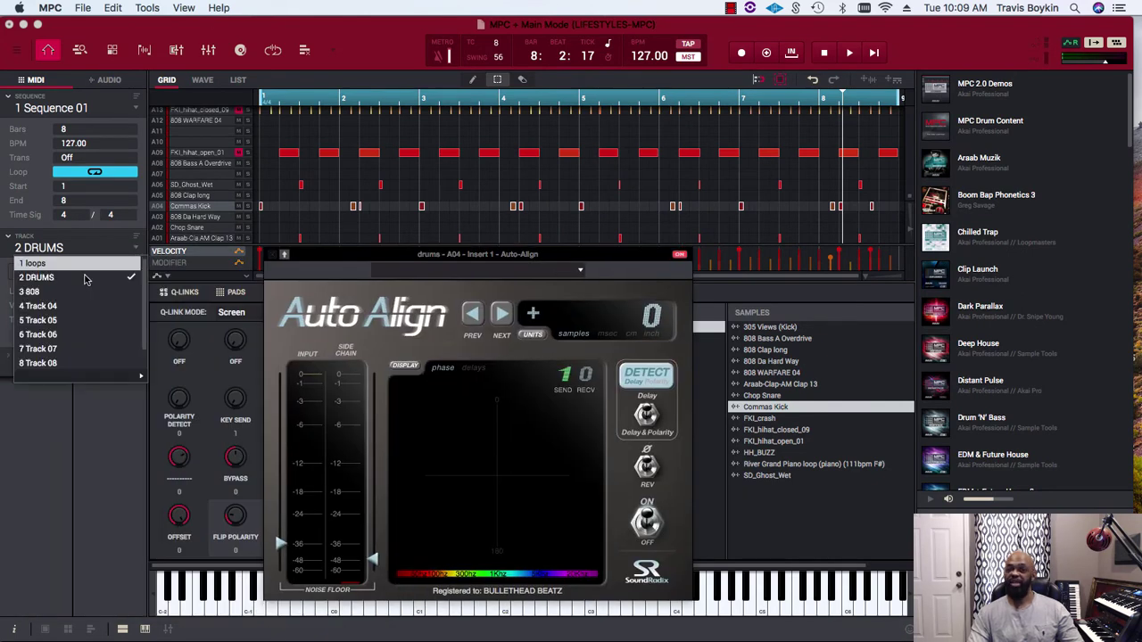
left_click(41, 292)
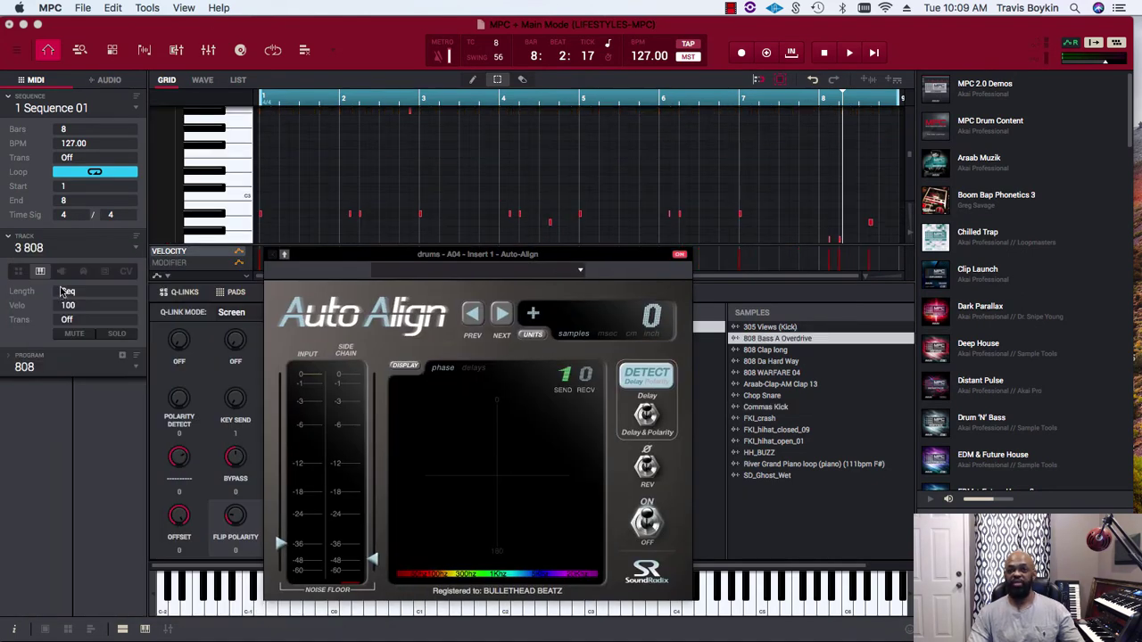
left_click(166, 631)
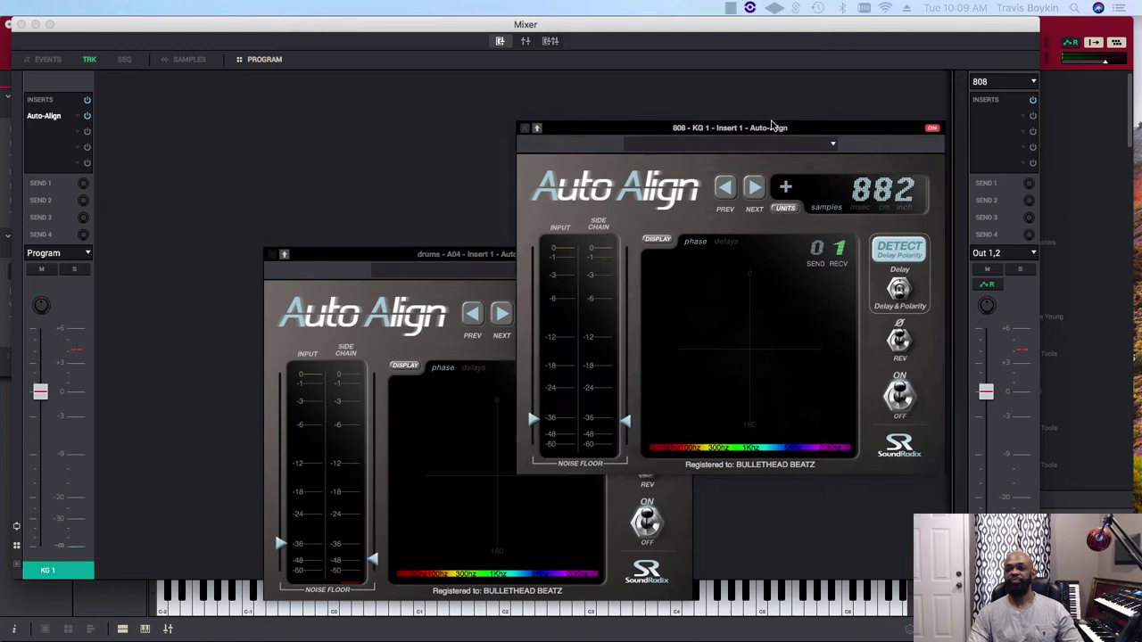
Place the 808 Auto-Align window beside the drums Auto-Align window
left_click_drag(705, 126, 812, 134)
left_click_drag(551, 266, 307, 276)
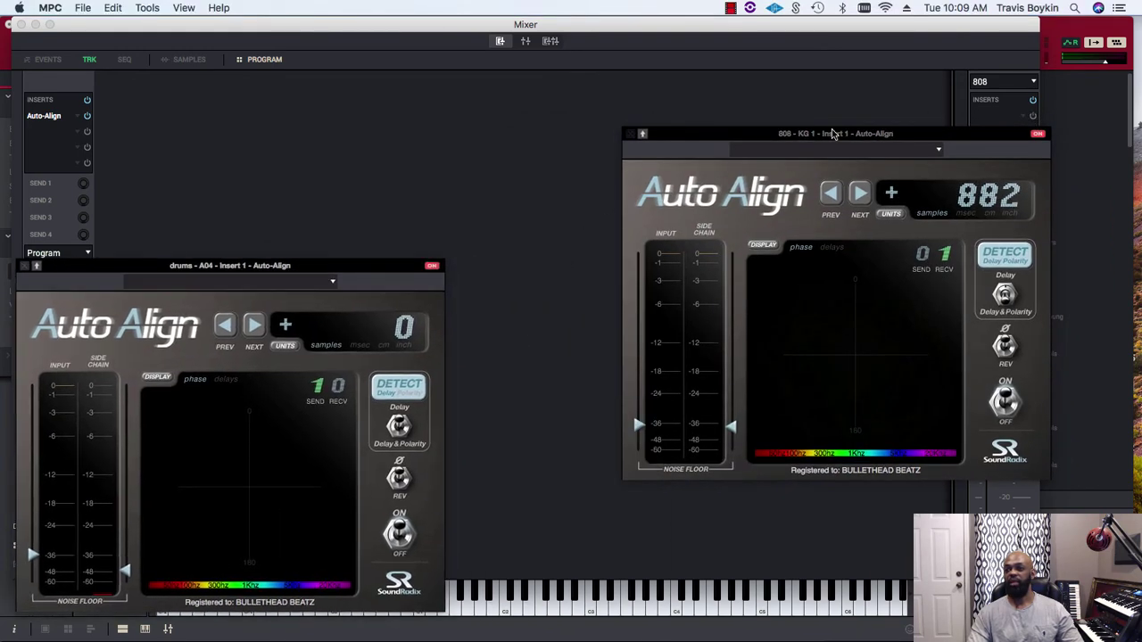
left_click_drag(730, 136, 580, 274)
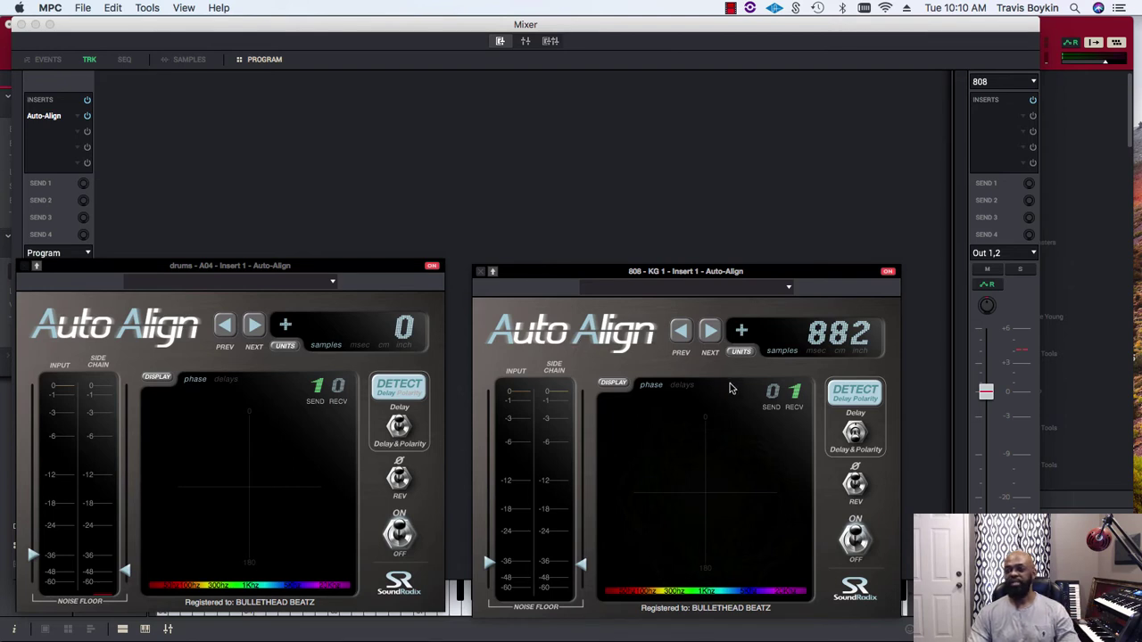
Reset the 808 plugin's RECV to channel 1, close the mixer, and show the 2 DRUMS track
left_click(792, 397)
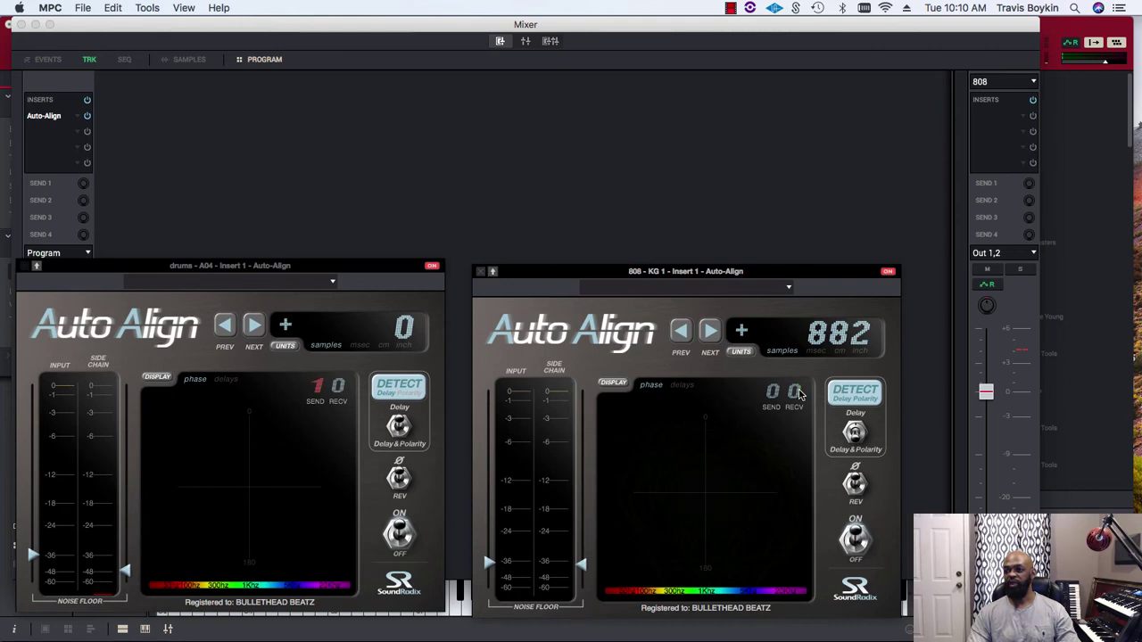
left_click(797, 396)
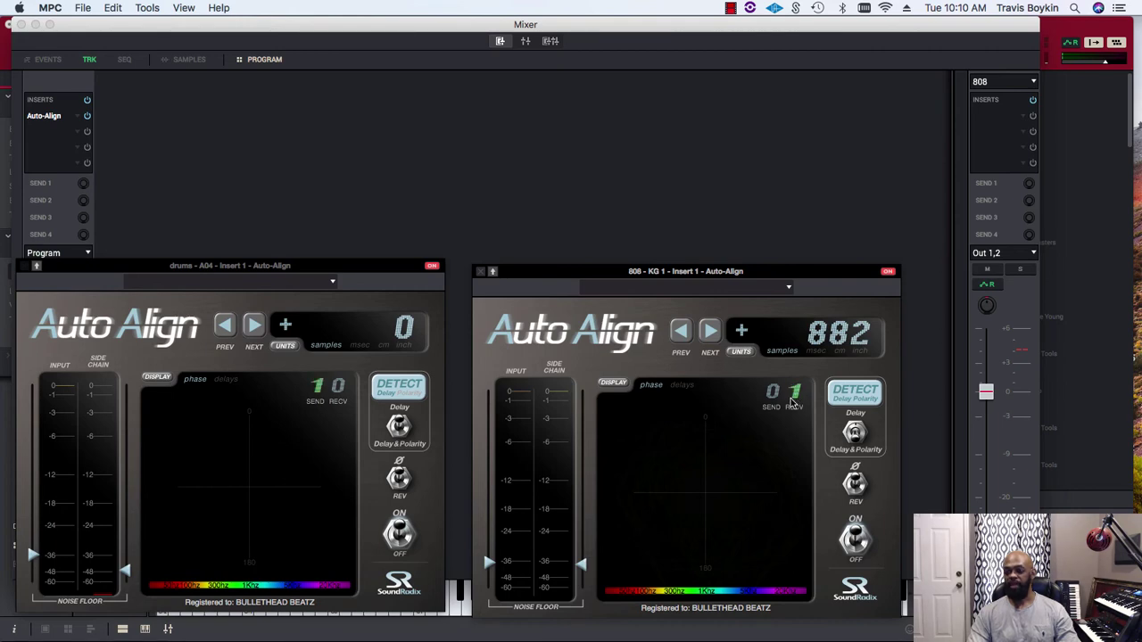
left_click(10, 24)
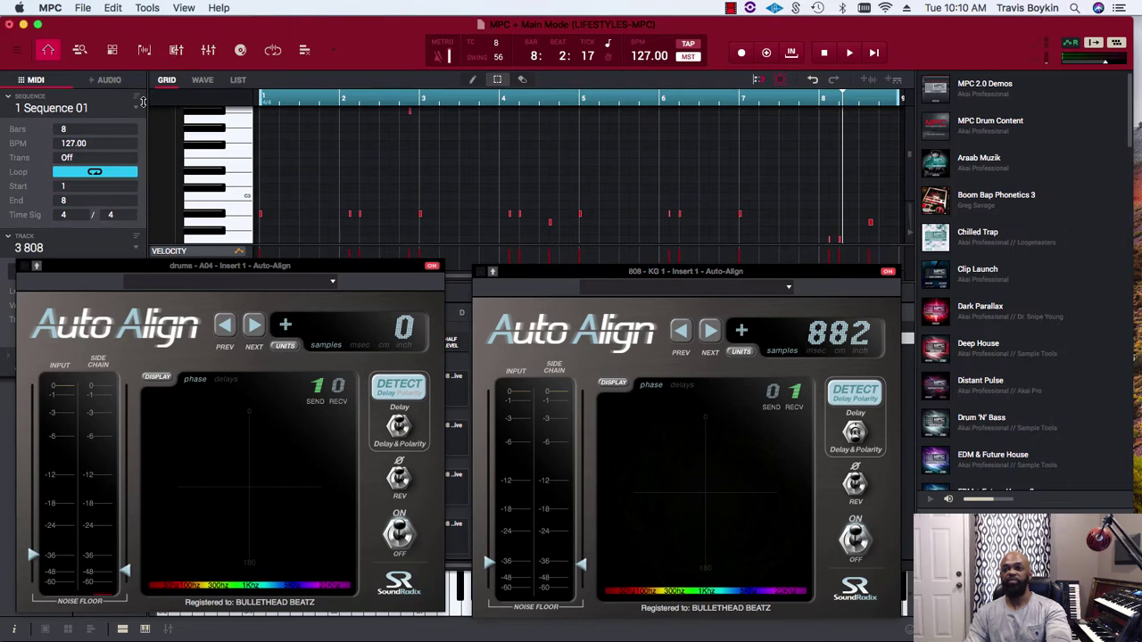
left_click(132, 243)
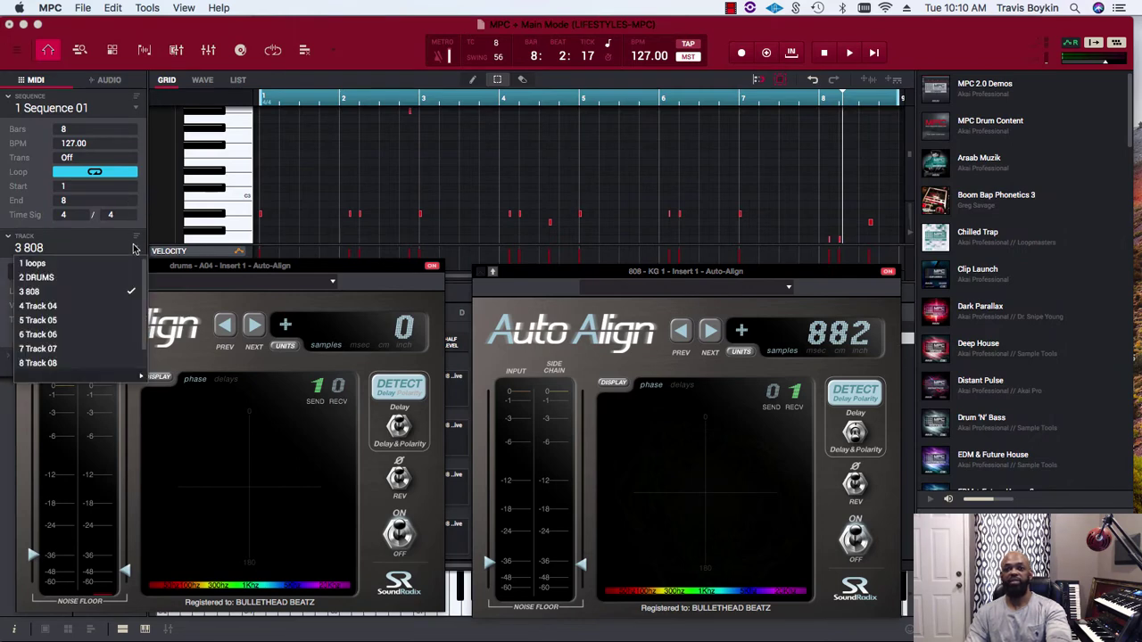
left_click(102, 277)
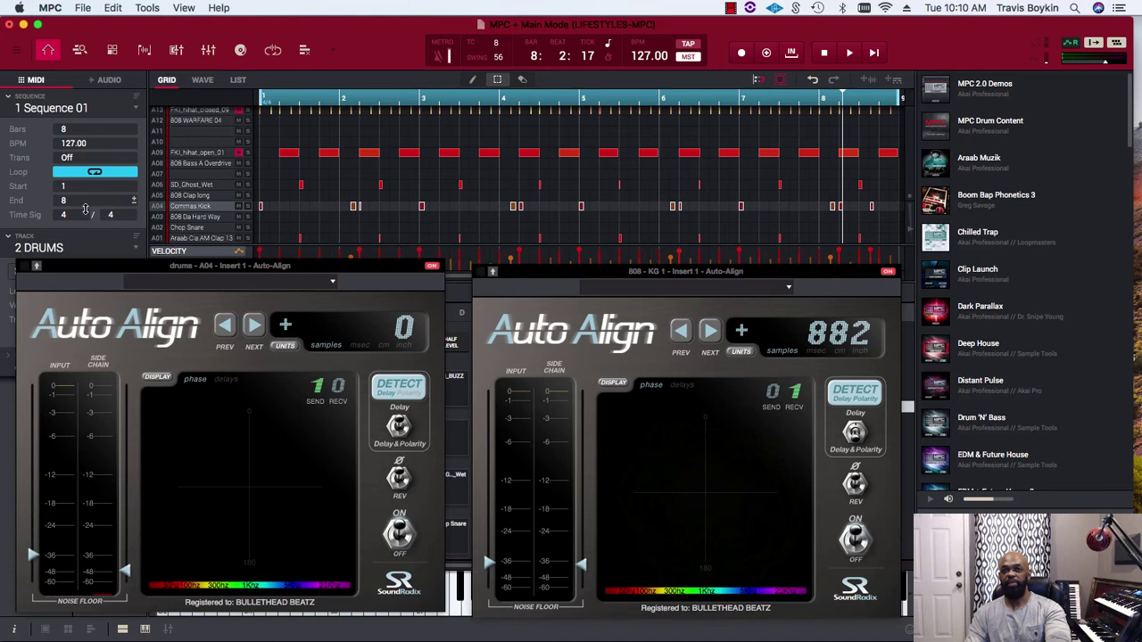
Select the 3 808 track from the Track list
left_click(134, 252)
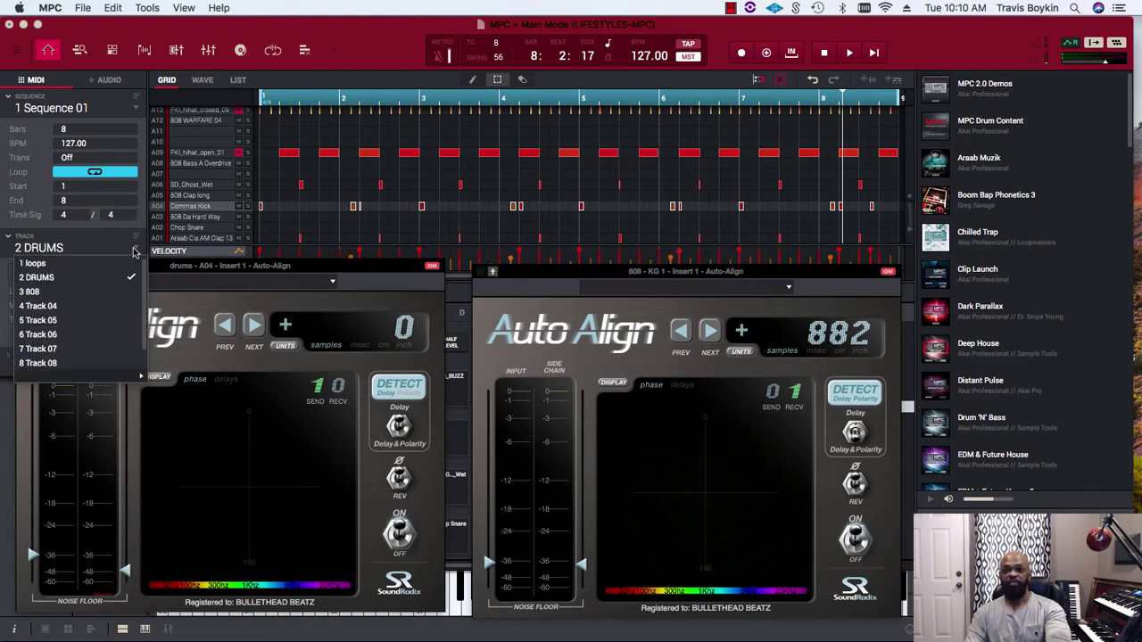
left_click(71, 291)
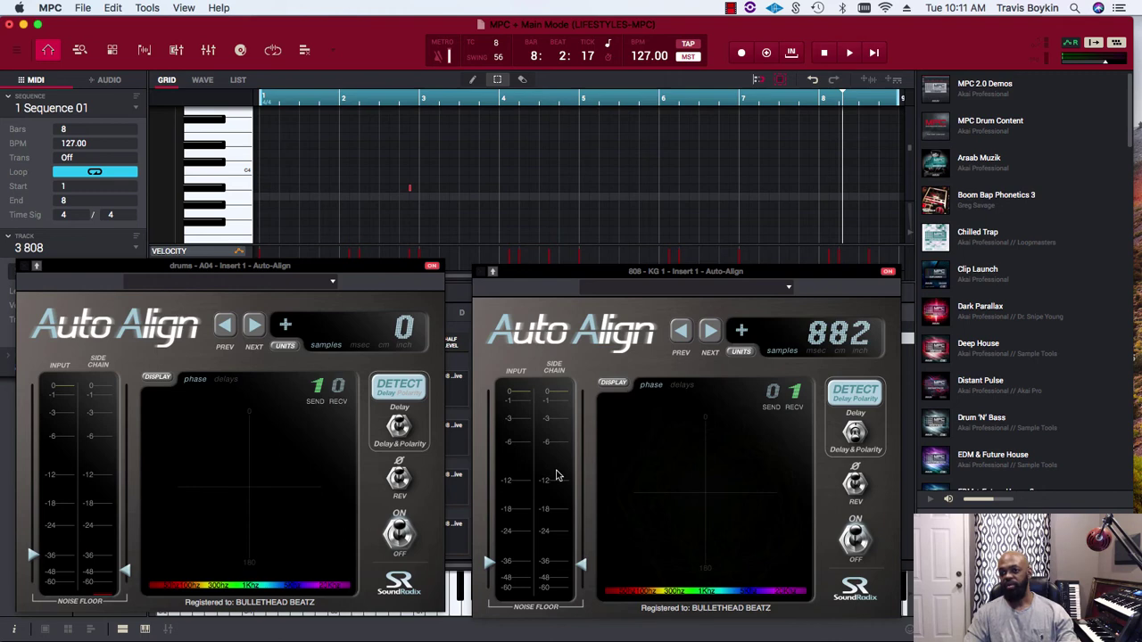
Run DETECT on the 808 Auto-Align during playback, changing its offset from 882 to 111 samples
key("space")
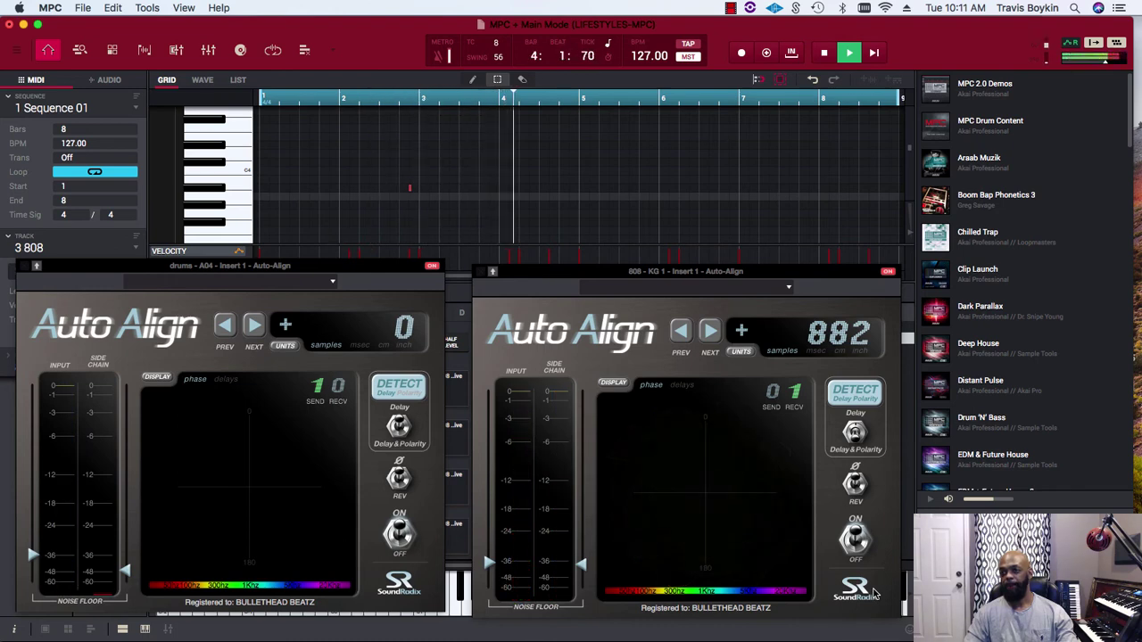
left_click(870, 403)
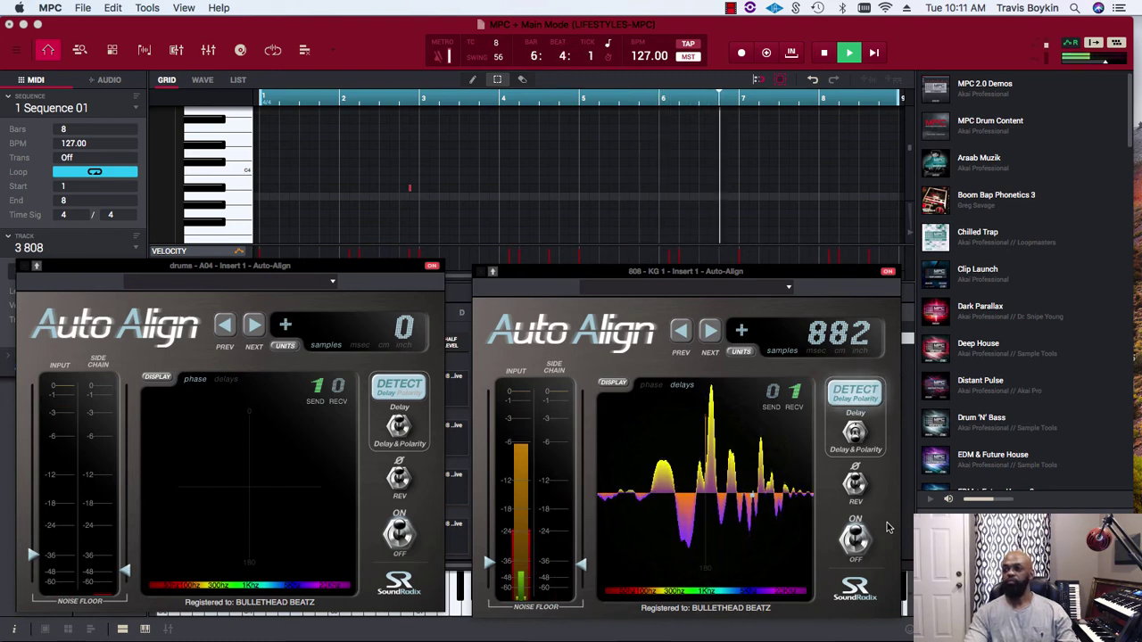
key("space")
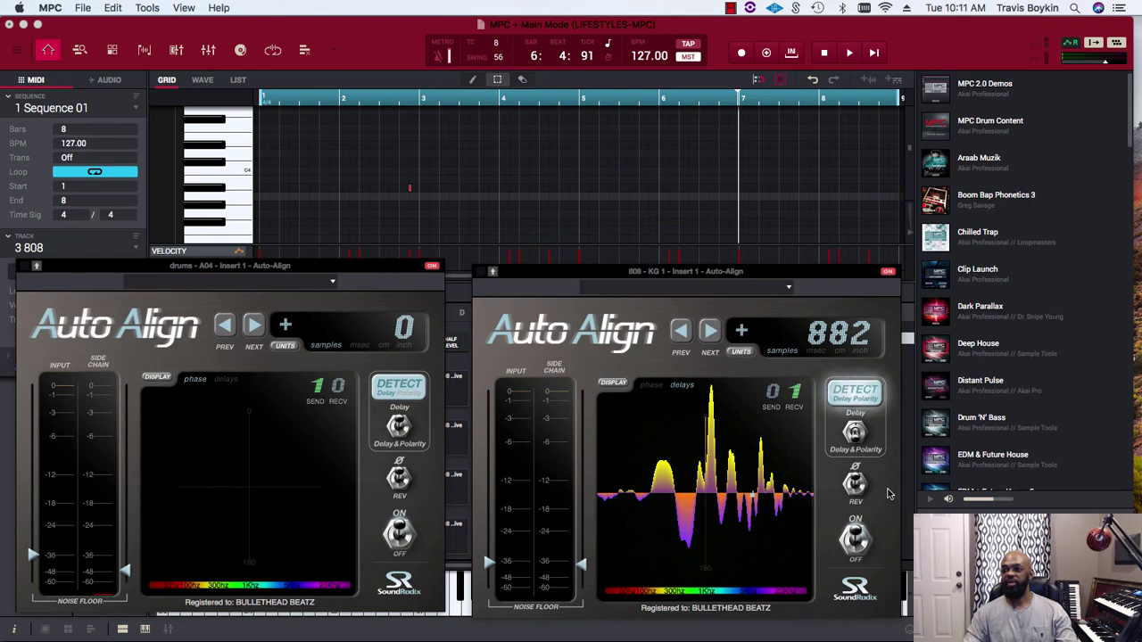
left_click(882, 392)
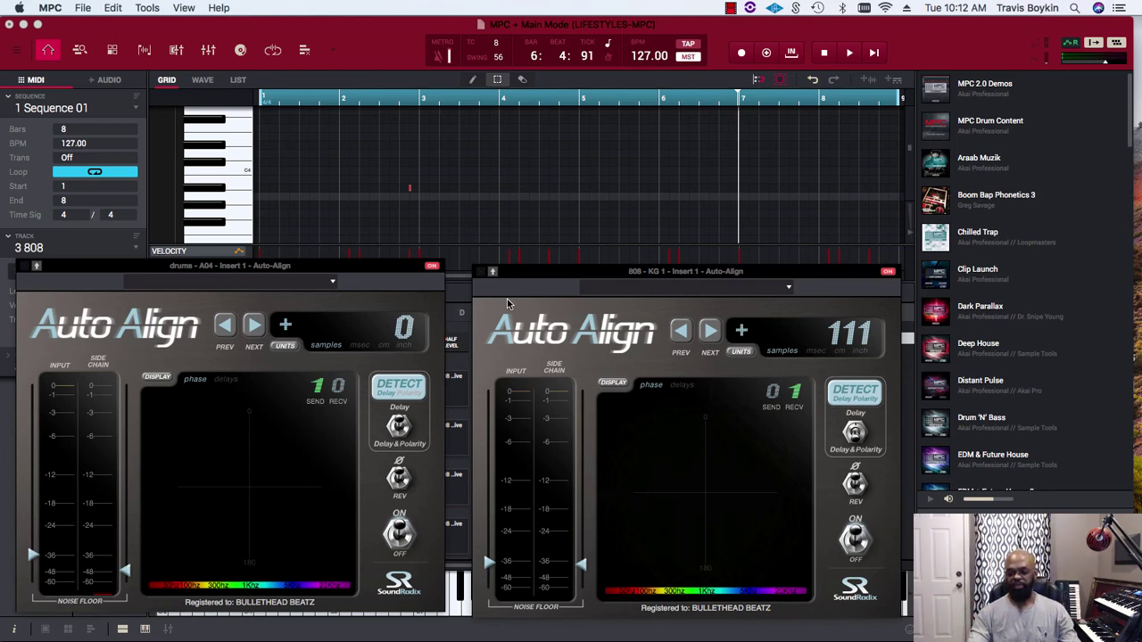
key("space")
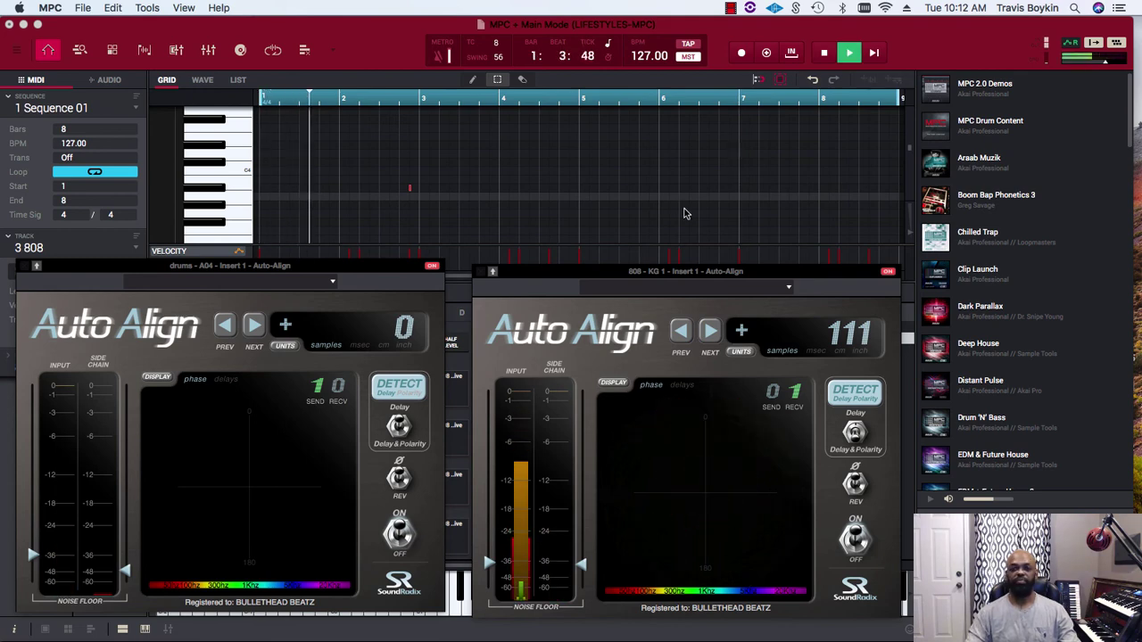
left_click(432, 267)
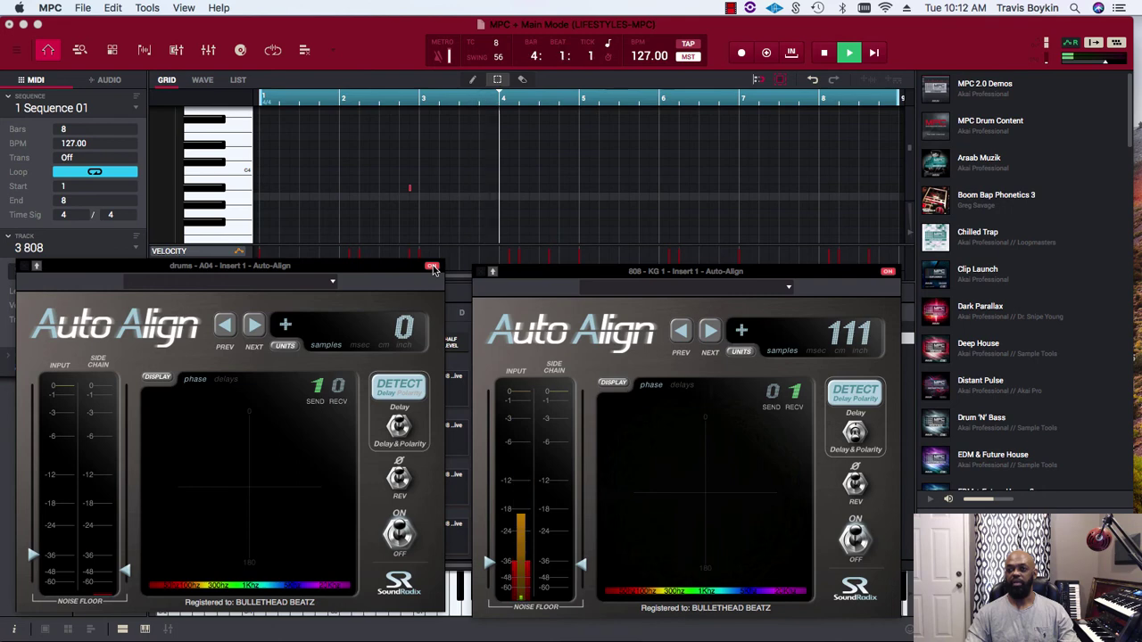
left_click(888, 271)
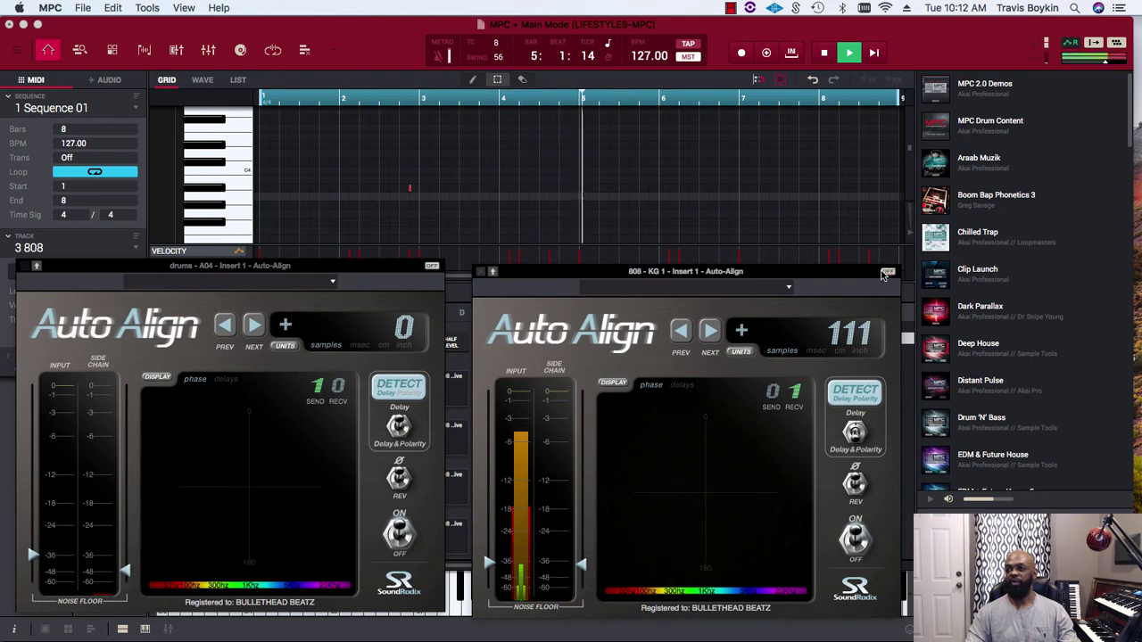
left_click(432, 266)
left_click(888, 271)
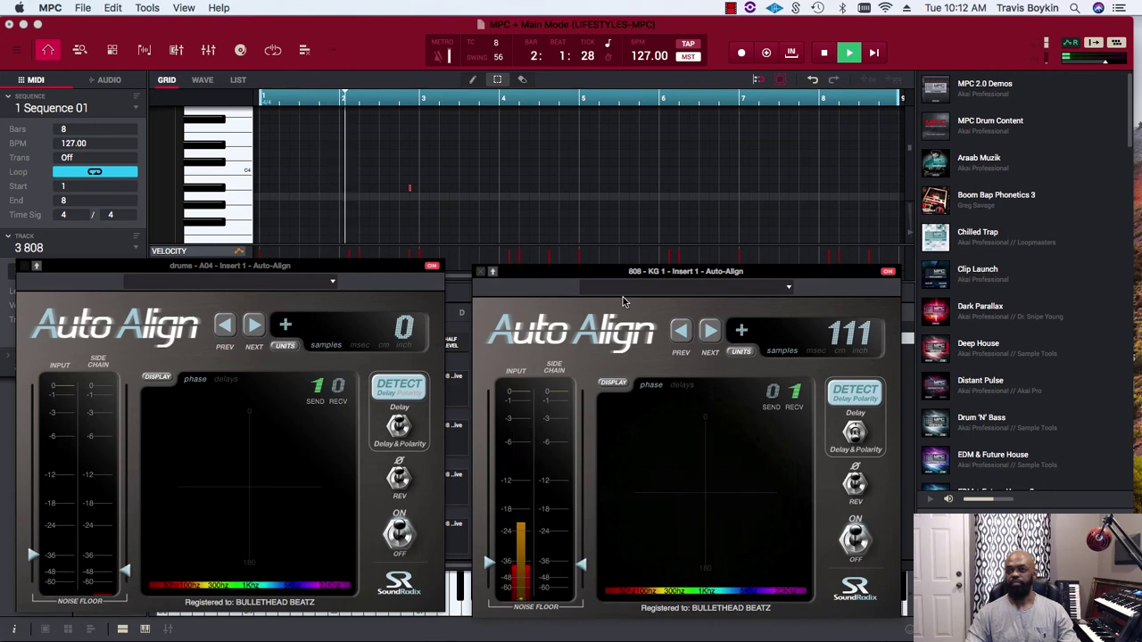
key("space")
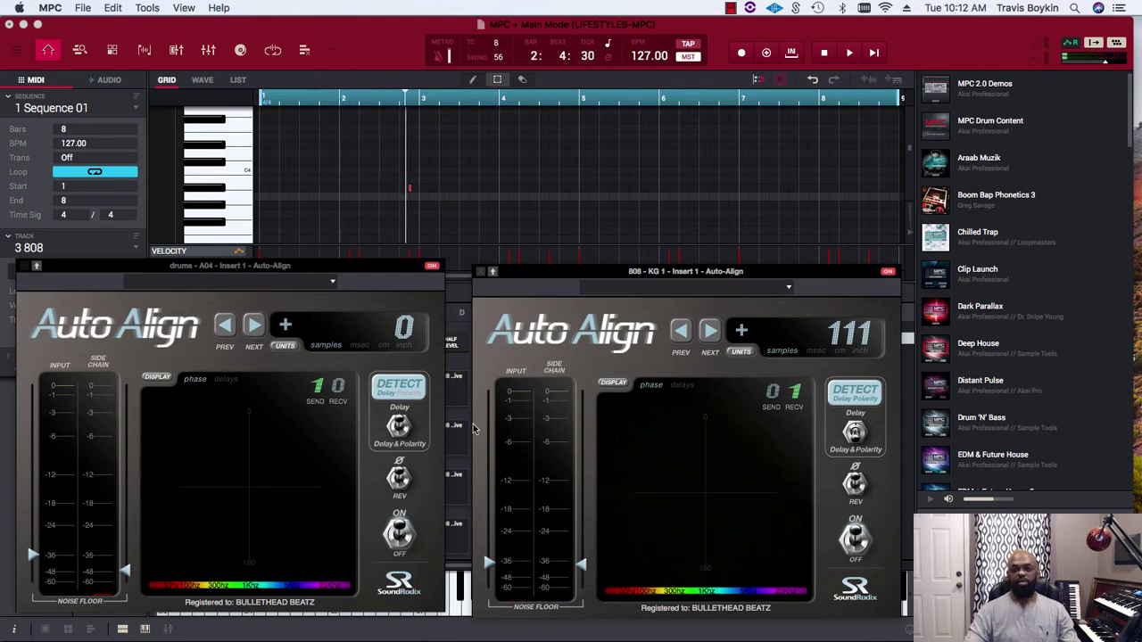